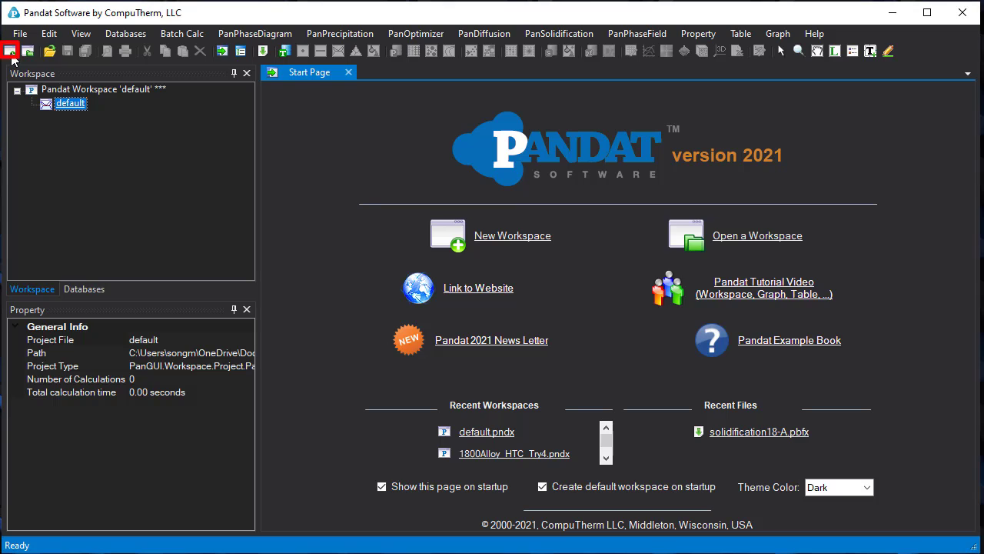
Step: Create a default PanPhaseDiagram workspace and load the AlMgZn.tdb database into it
click(10, 51)
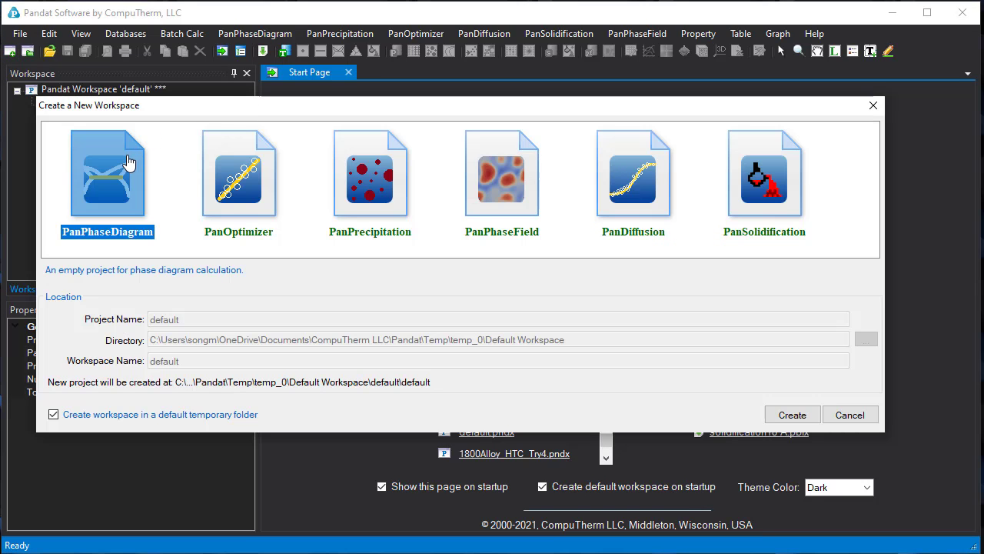
click(783, 416)
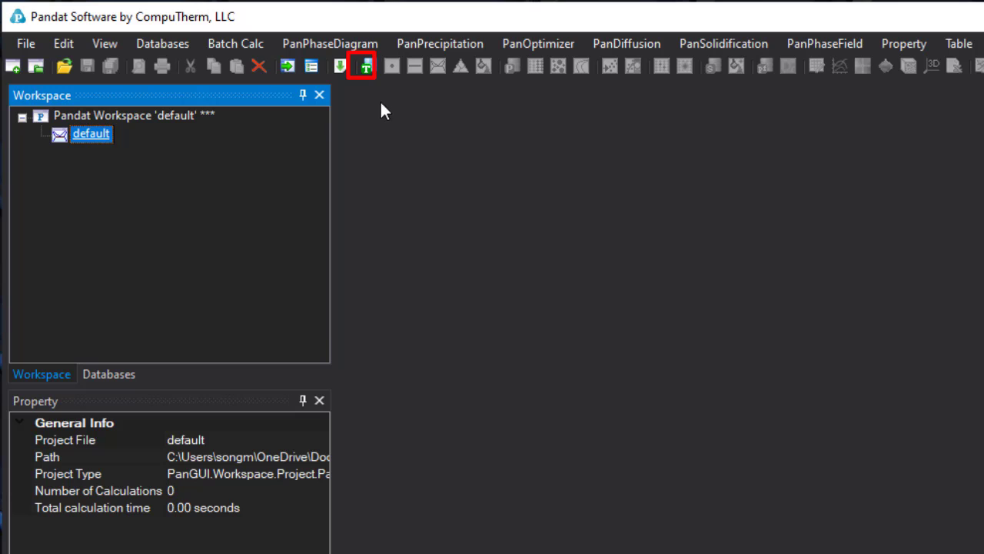
click(367, 68)
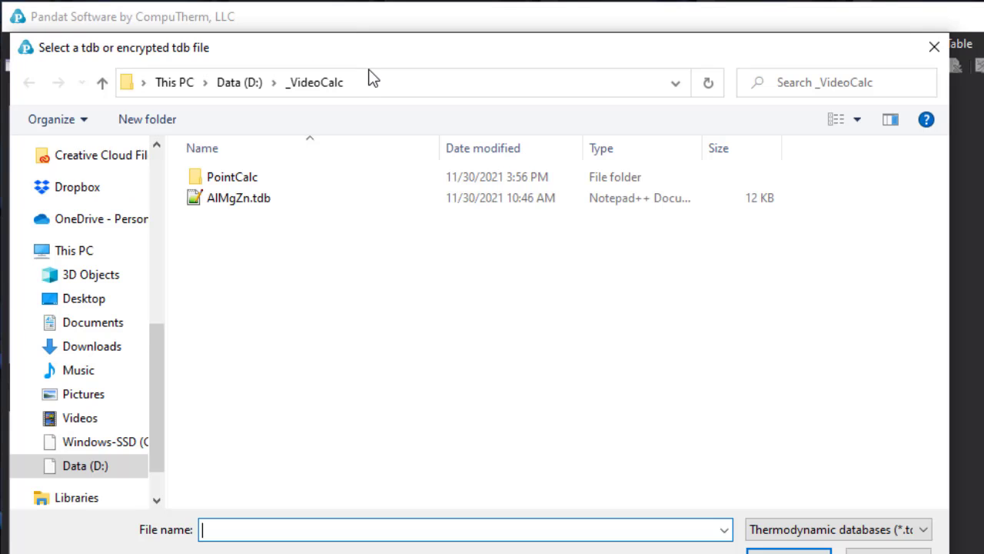
click(252, 201)
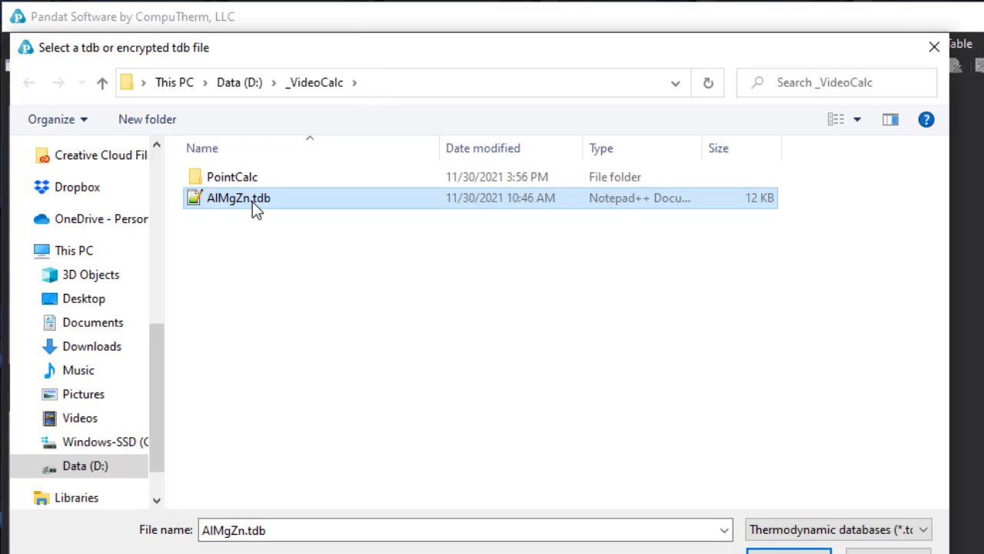
click(788, 550)
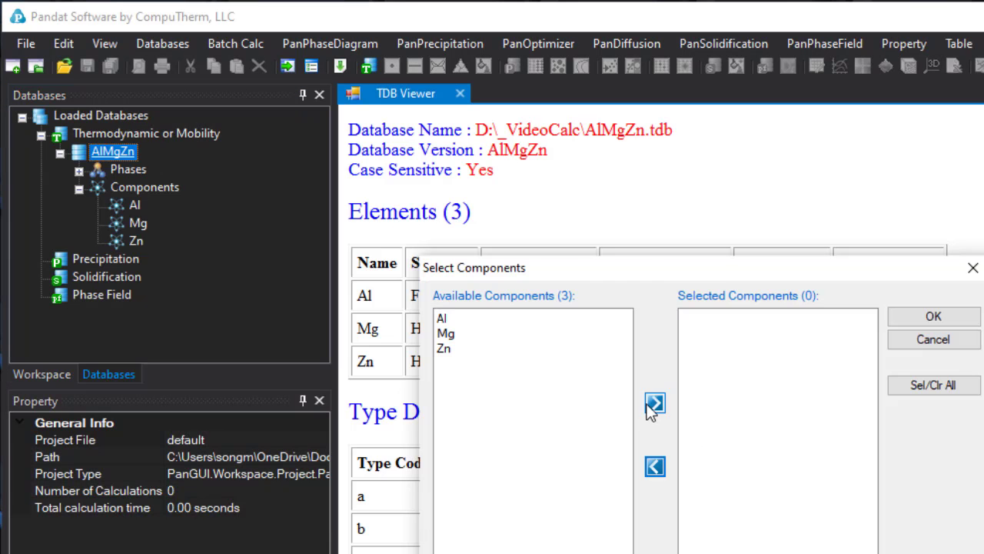
Step: Choose Al and Mg as the components from AlMgZn and confirm
click(476, 317)
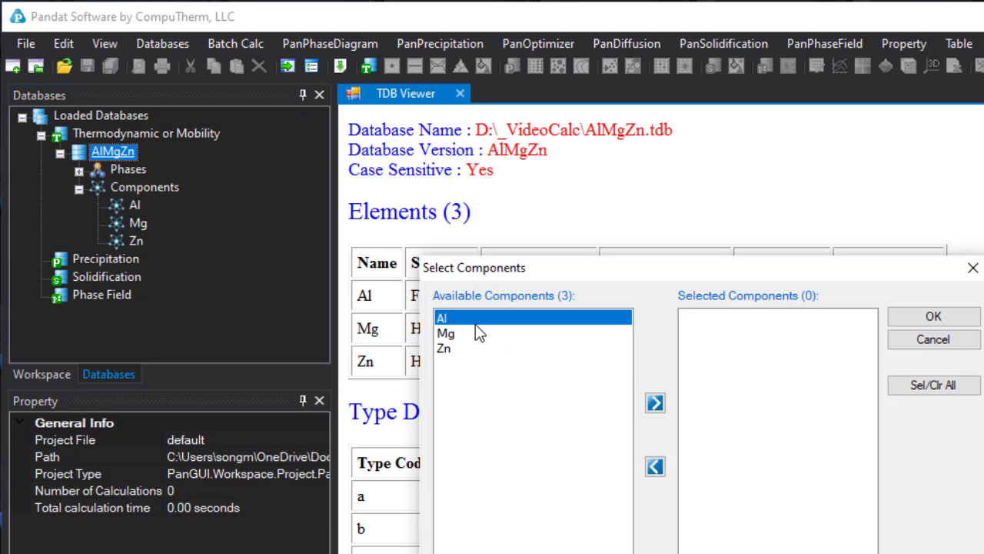
shift+click(477, 333)
click(655, 402)
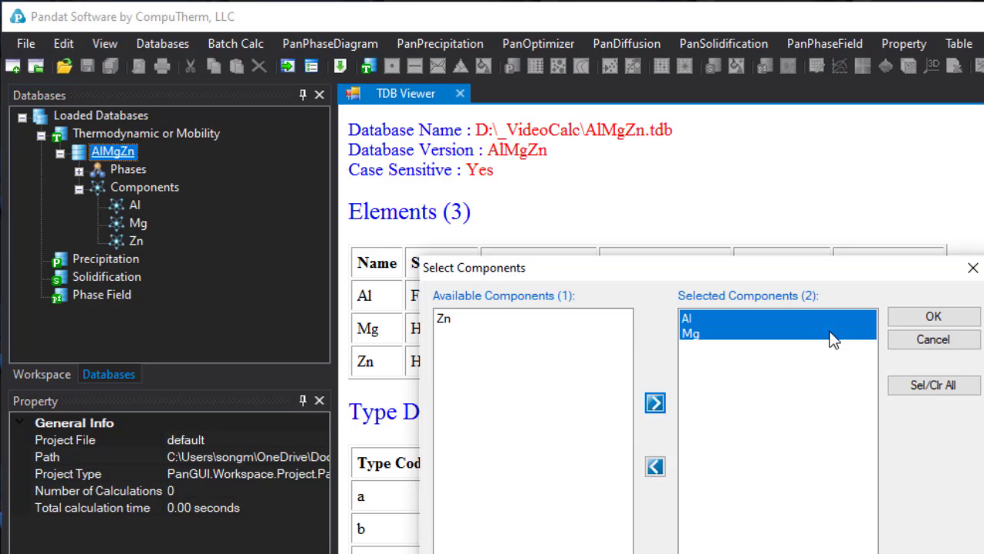
click(932, 320)
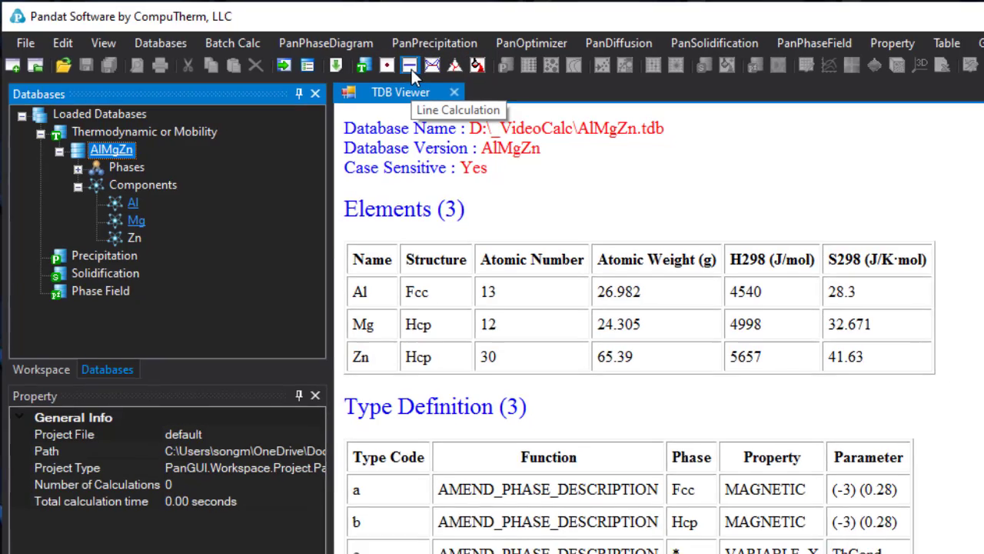
Step: Set the line calculation start point to 700 °C, 70 x% Al, remainder Mg
click(415, 68)
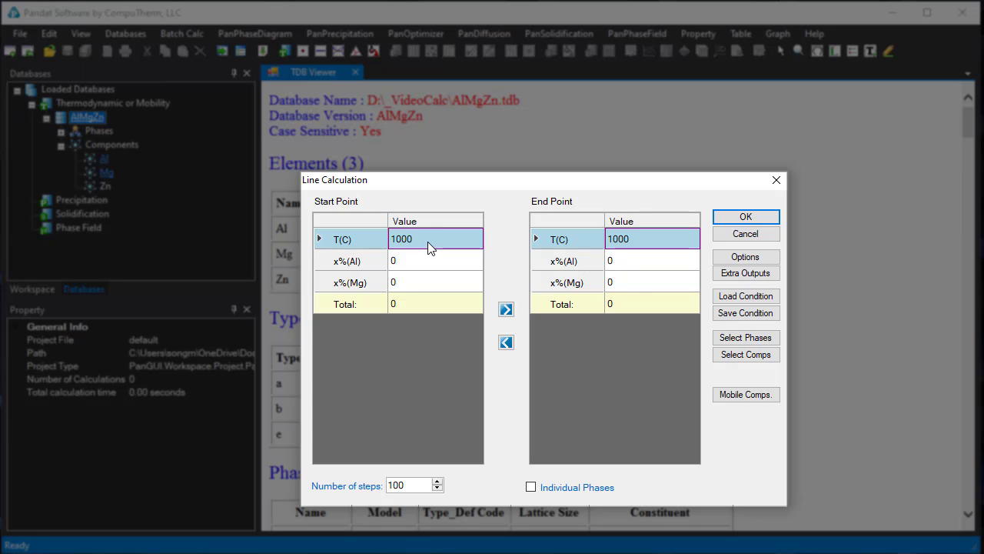
click(429, 246)
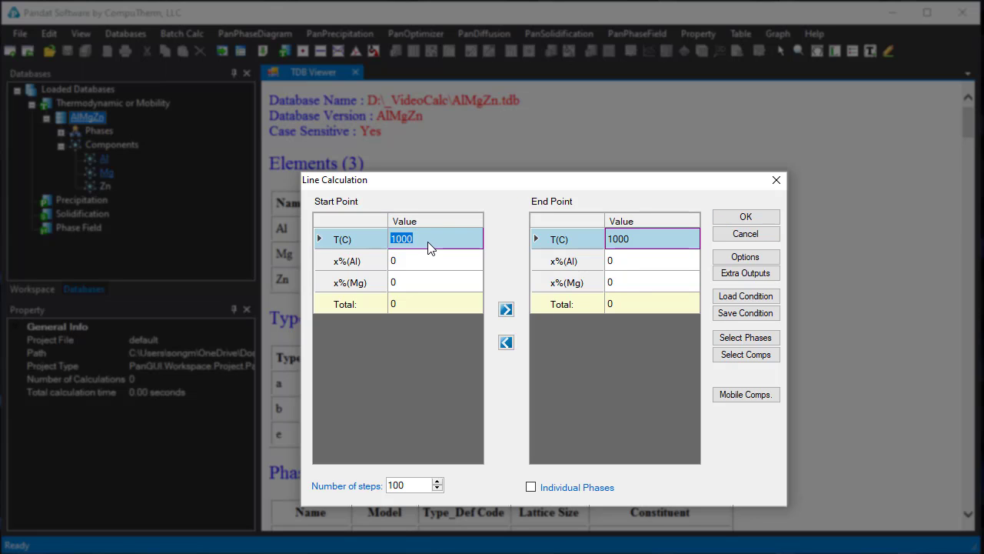
text(7)
click(428, 261)
text(70)
click(420, 289)
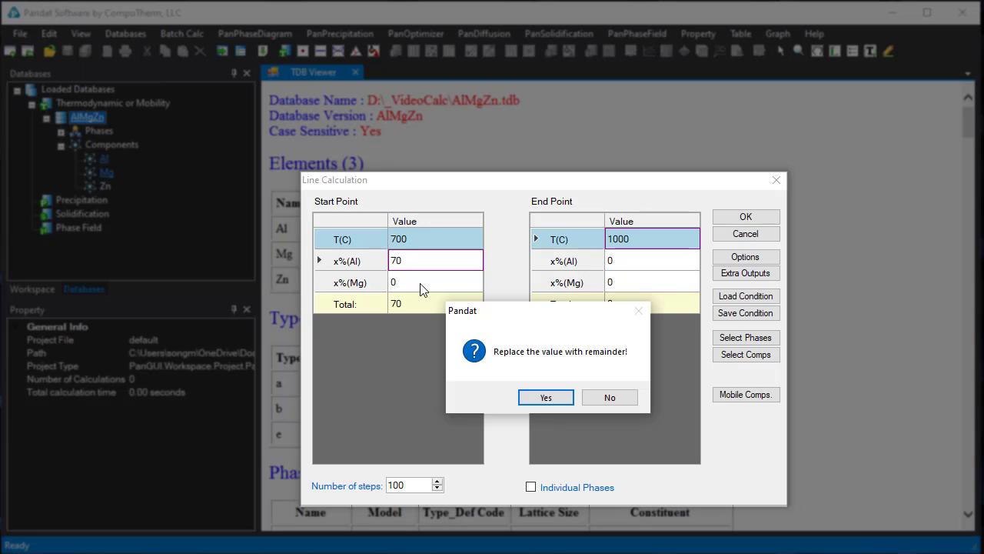
click(535, 397)
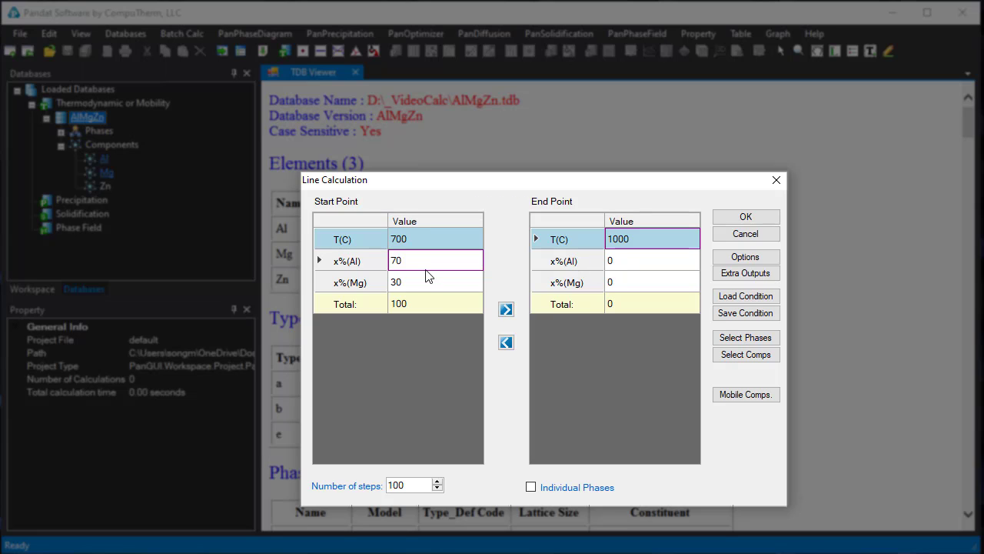
Step: Copy the start point to the end point and set its temperature to 25 °C
click(507, 309)
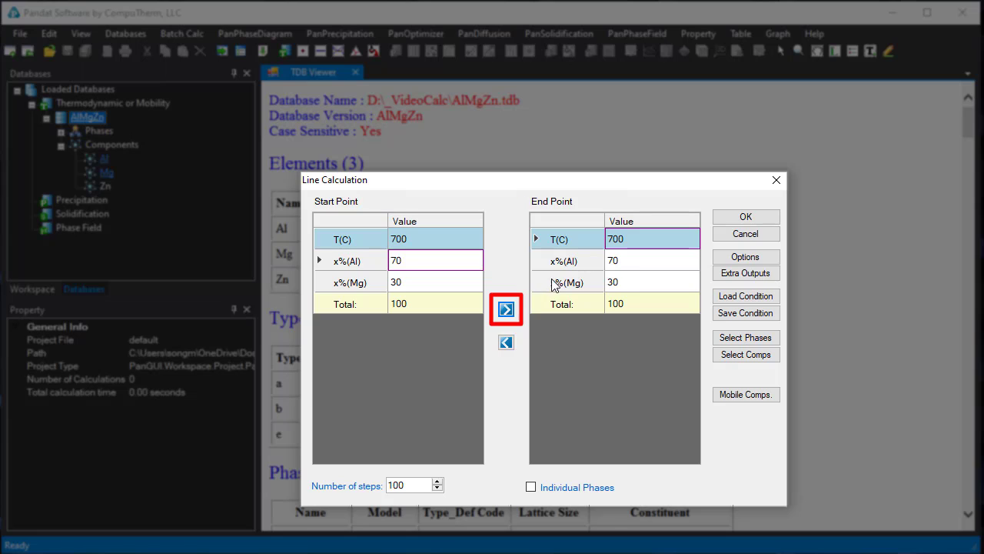
click(636, 243)
text(25)
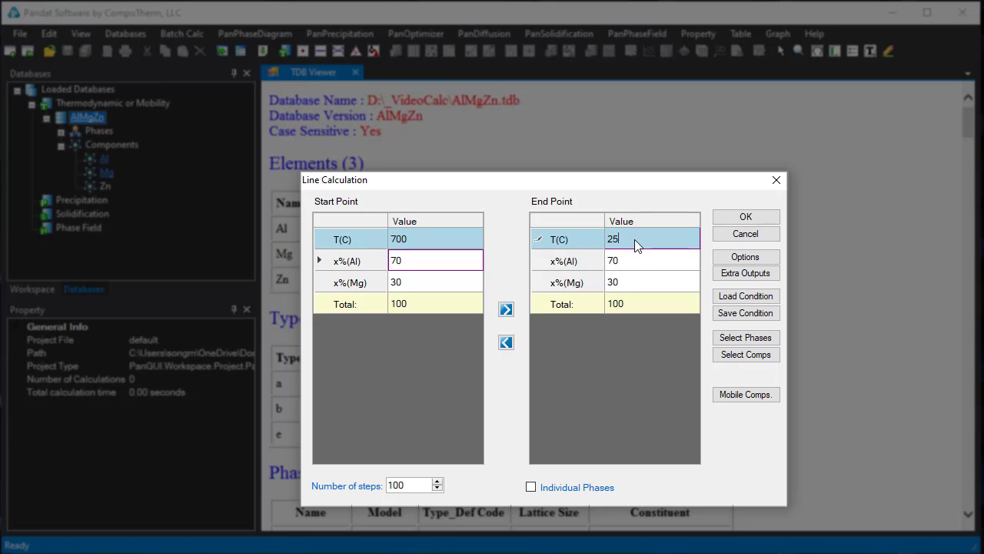
click(635, 260)
Step: Keep the default unit options and run the 700–25 °C Al–Mg line calculation
click(769, 256)
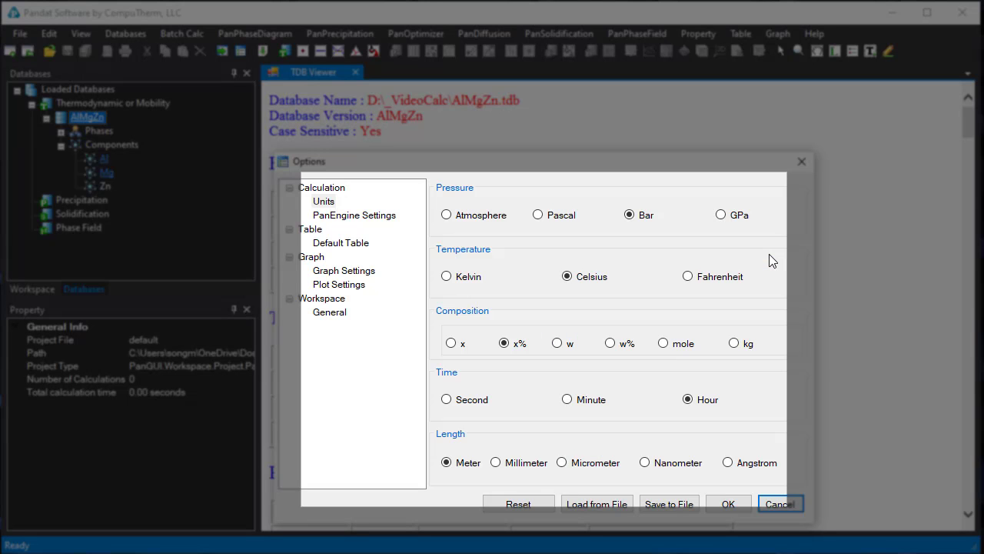
click(728, 503)
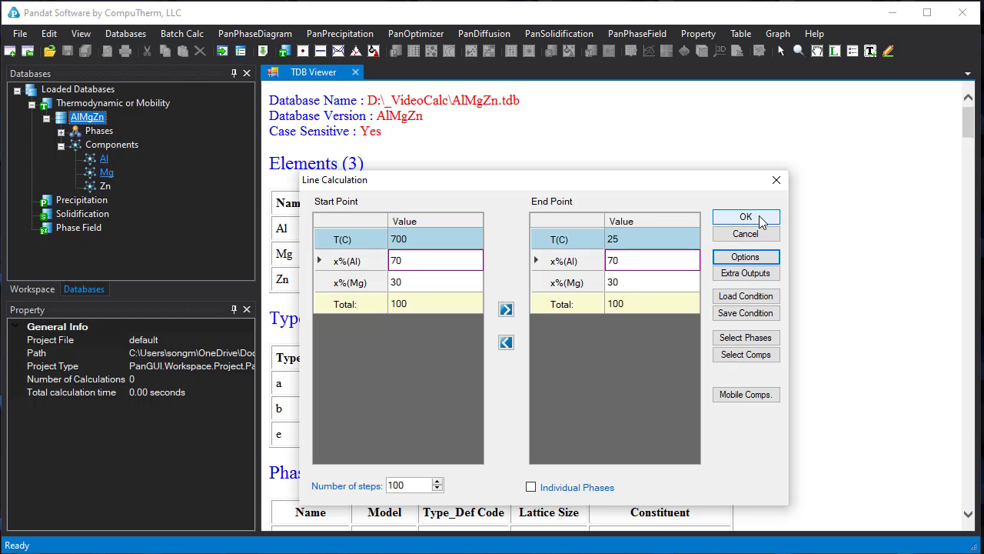
click(759, 219)
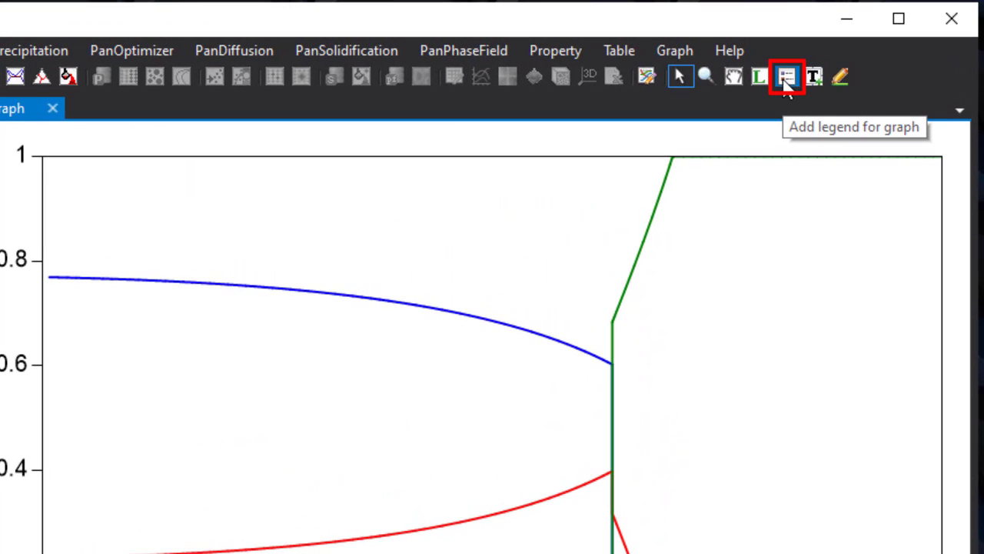
Step: Add a legend for AlMg_Beta, Fcc and Liquid, placed slightly lower on the right
click(785, 79)
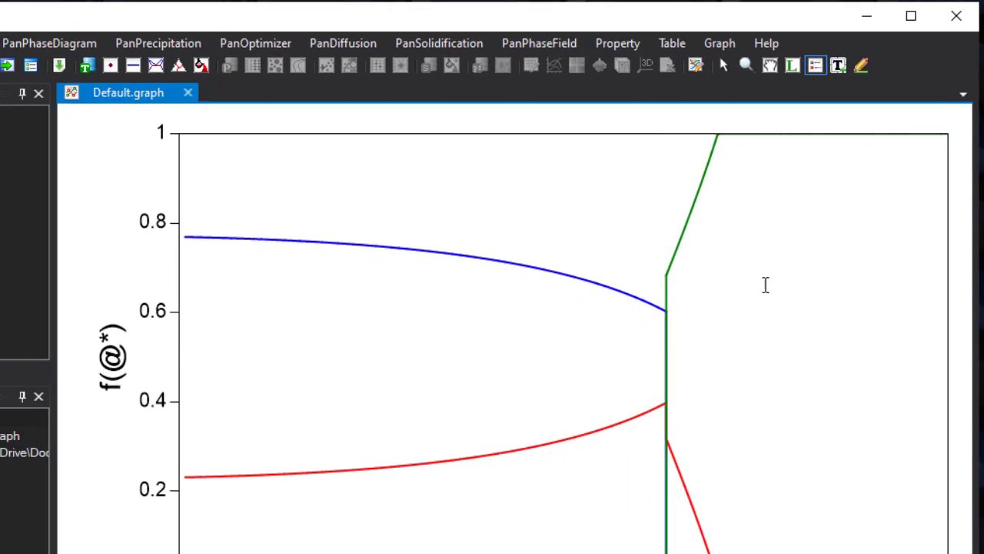
click(806, 256)
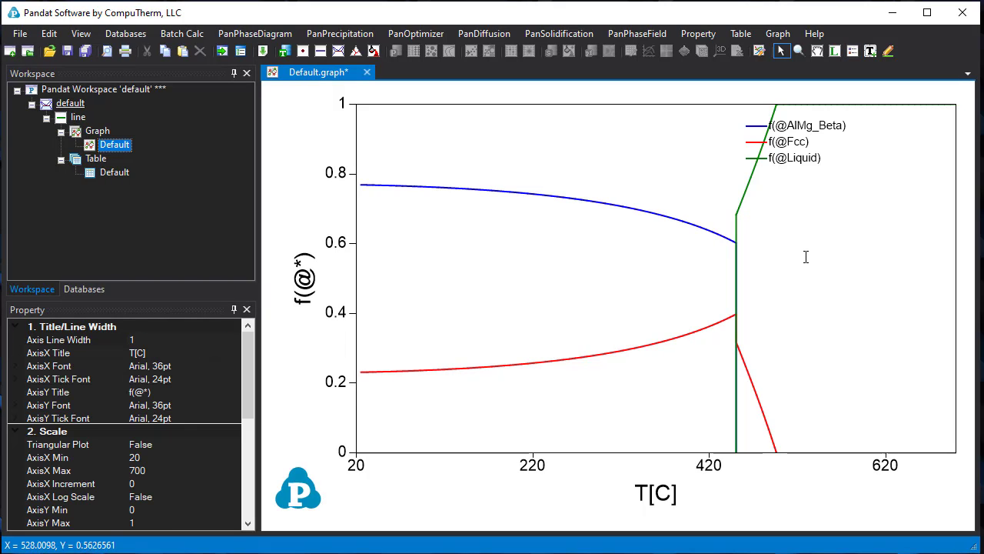
click(800, 157)
drag(799, 157, 856, 203)
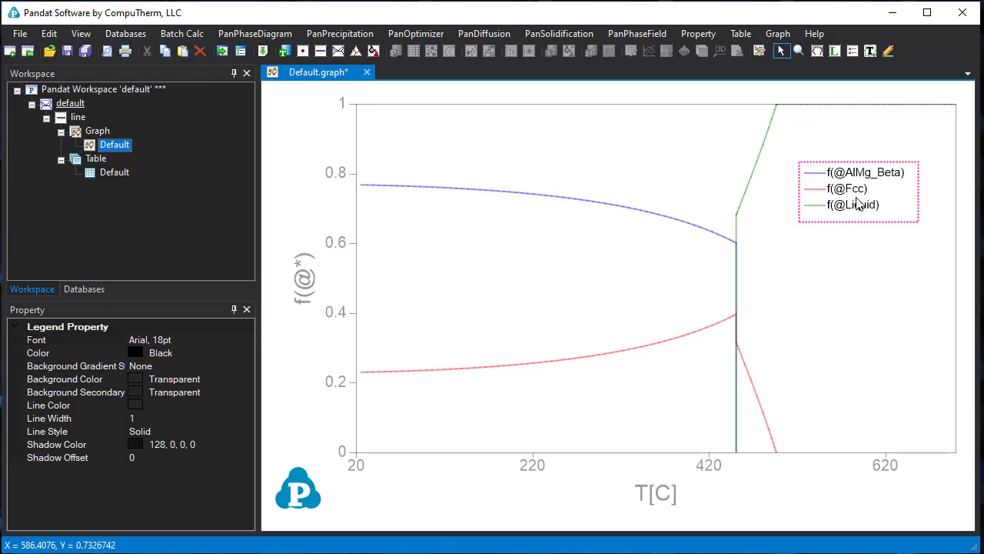
click(814, 181)
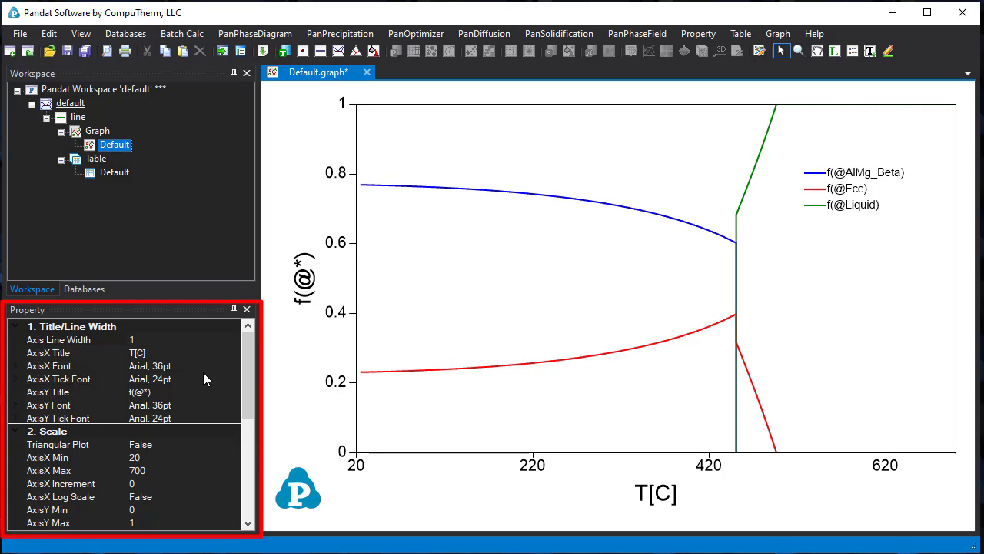
Step: Set the graph's x-axis minimum to 200 °C in the Property panel
click(250, 349)
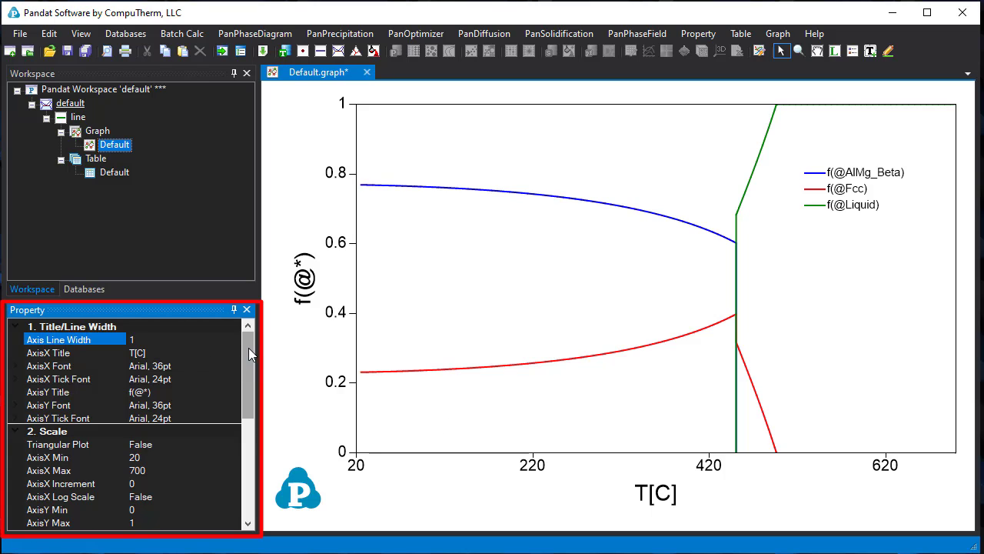
drag(249, 348, 245, 362)
click(151, 416)
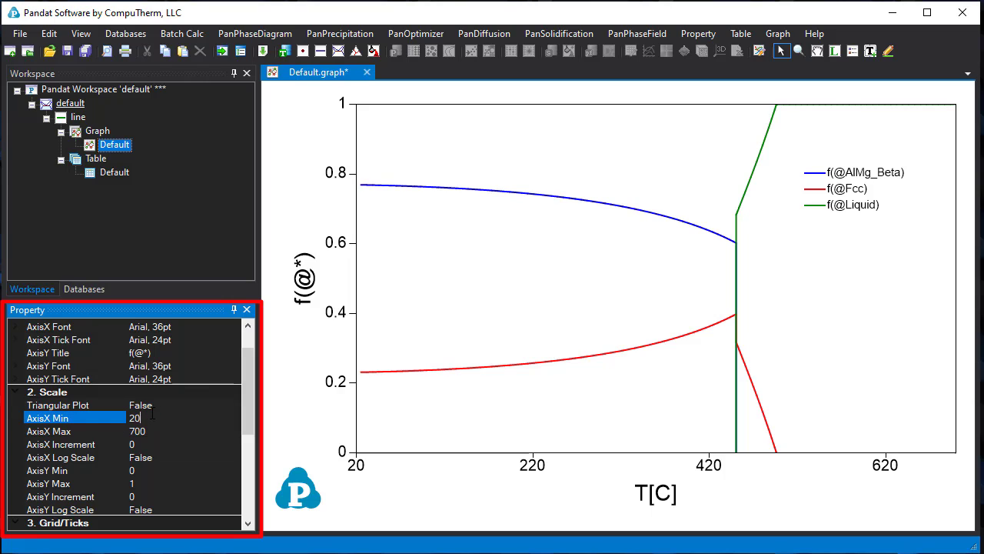
text(0)
key(Return)
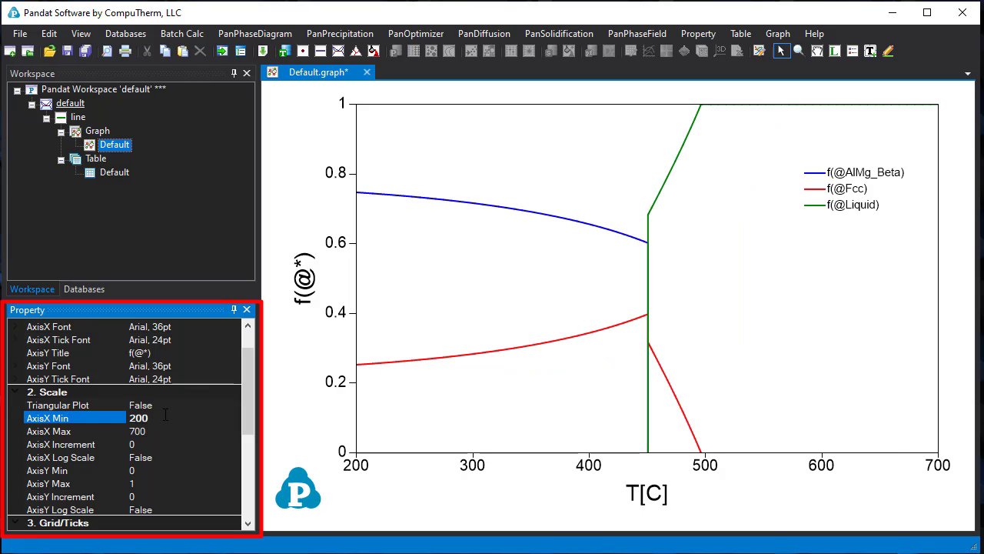
Step: Make the y axis logarithmic from 0.001 to 1 with increment 1
click(152, 509)
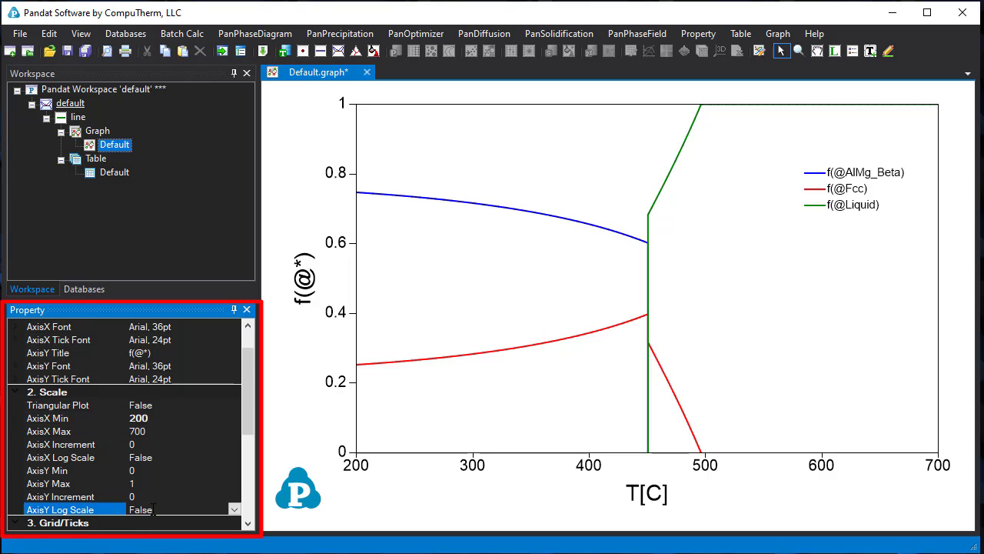
double_click(153, 509)
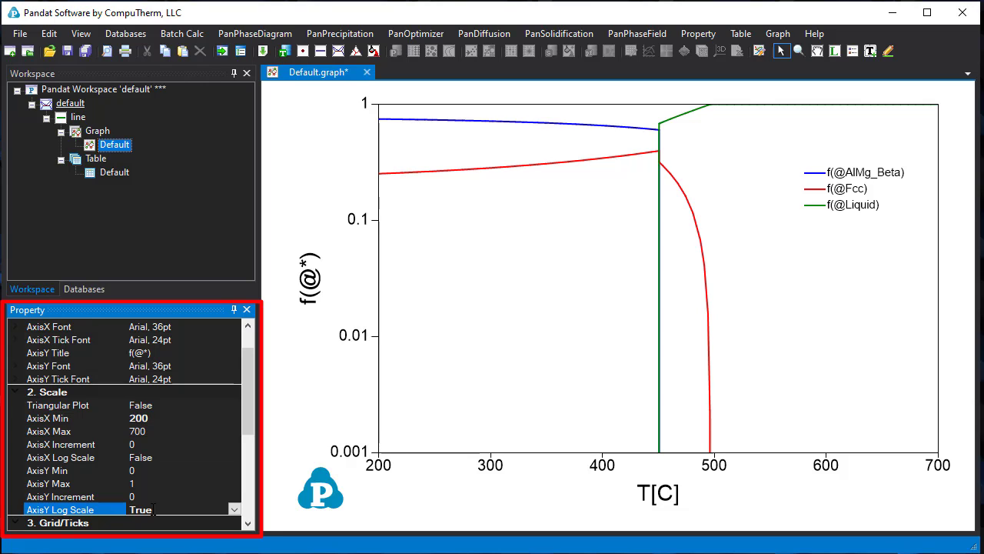
click(415, 479)
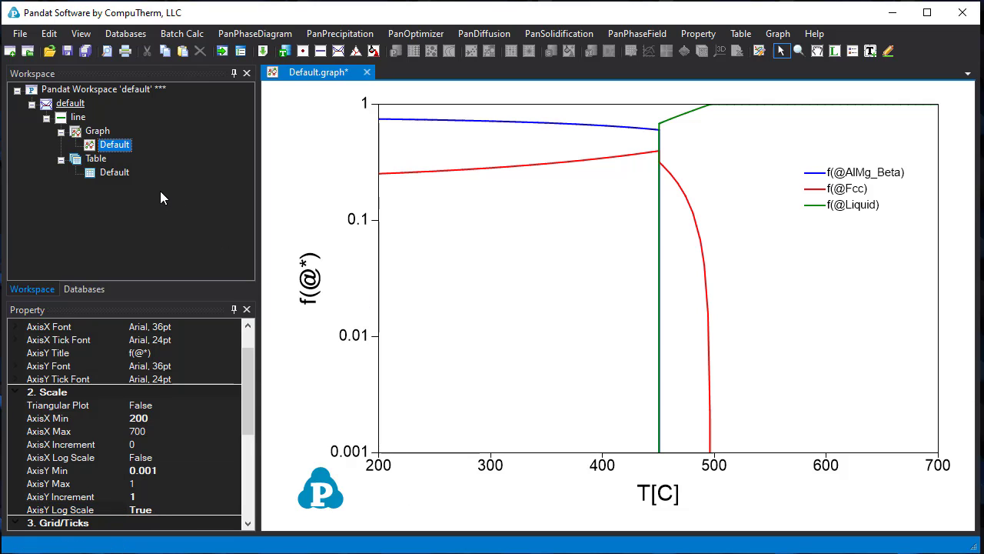
Step: Open the line calculation's Default table and scroll across its composition and energy columns
click(106, 160)
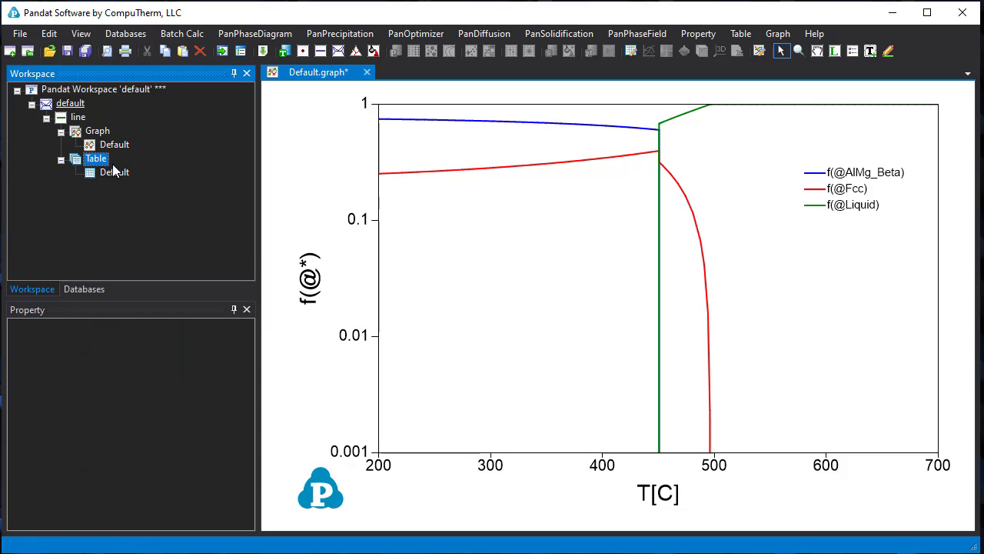
double_click(108, 169)
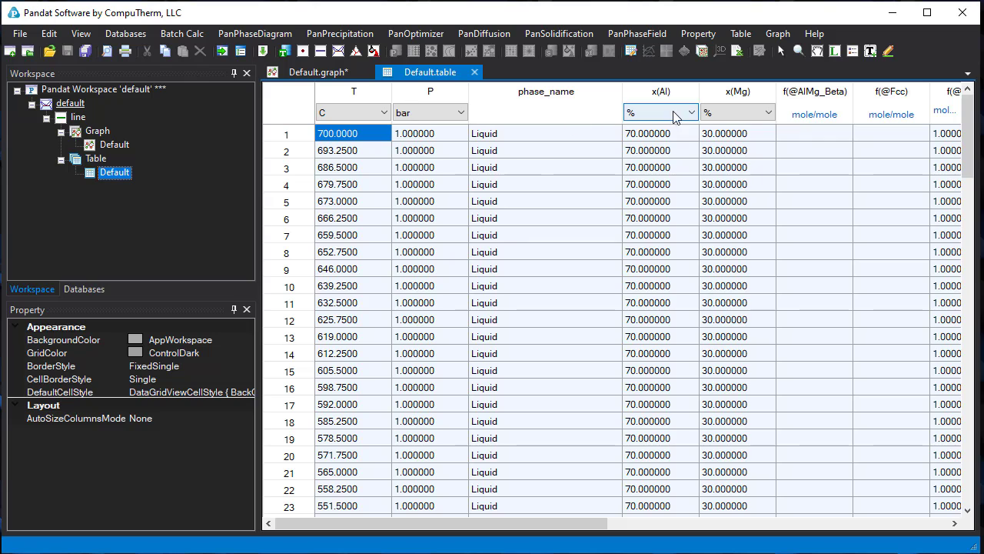
drag(591, 525, 738, 529)
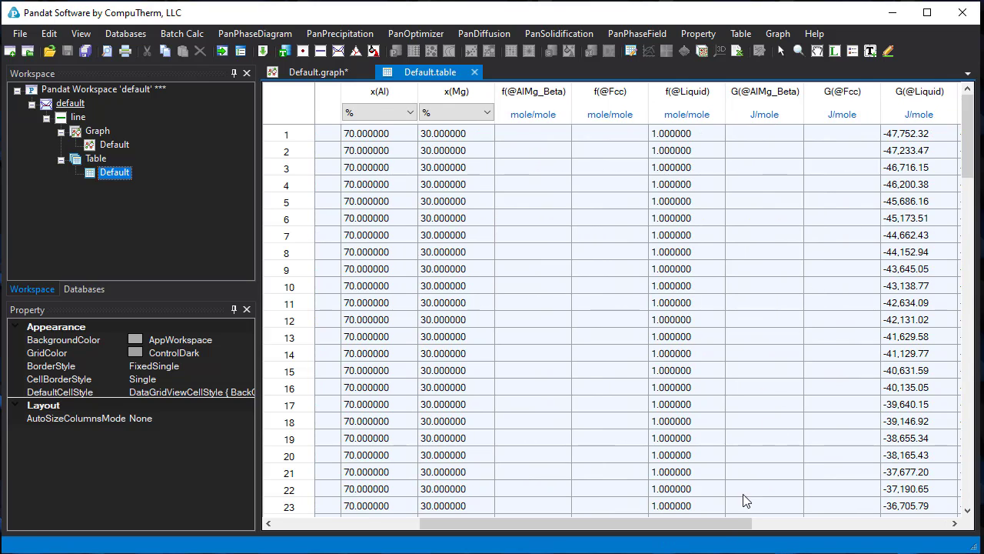
drag(726, 527, 742, 527)
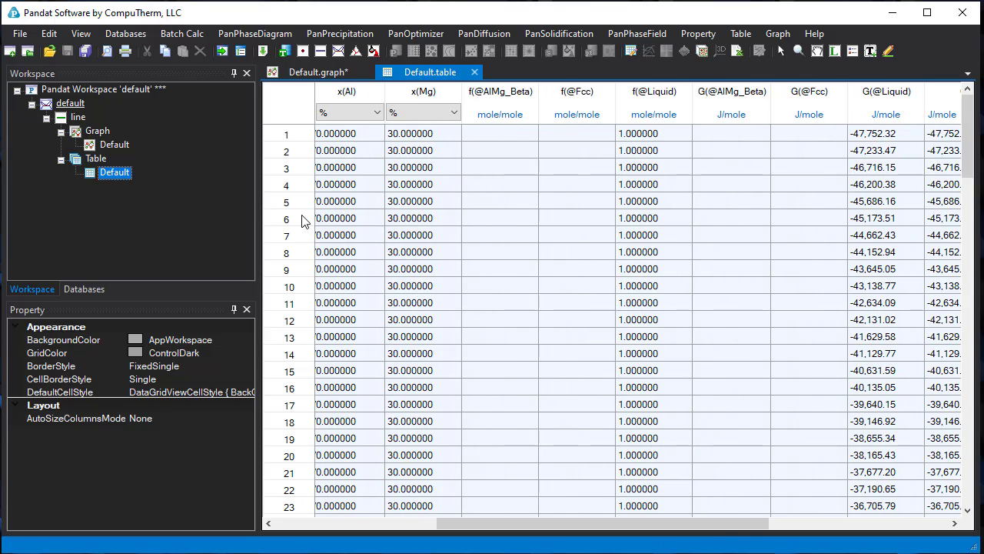
click(98, 161)
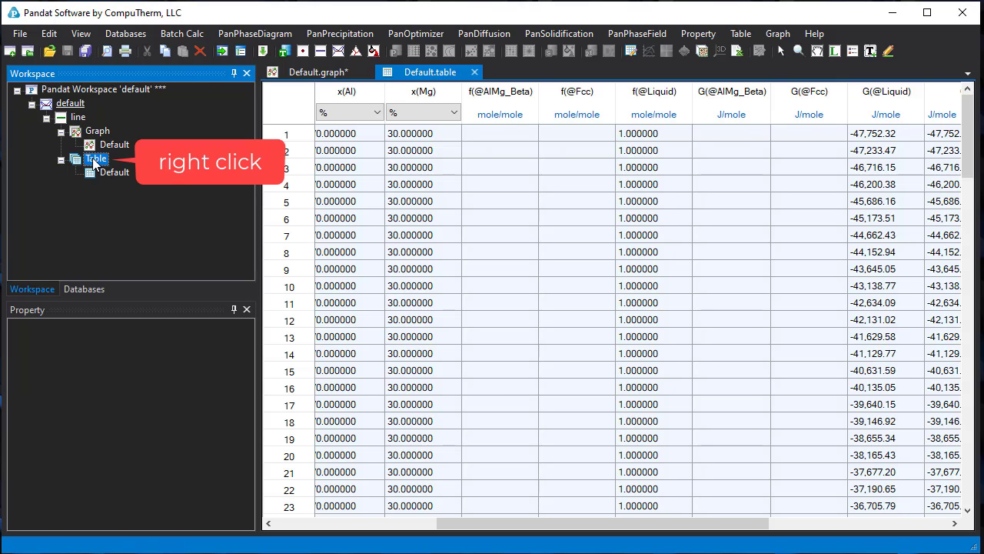
Step: Add a new table named generated with columns T and x(*@*)
right_click(92, 158)
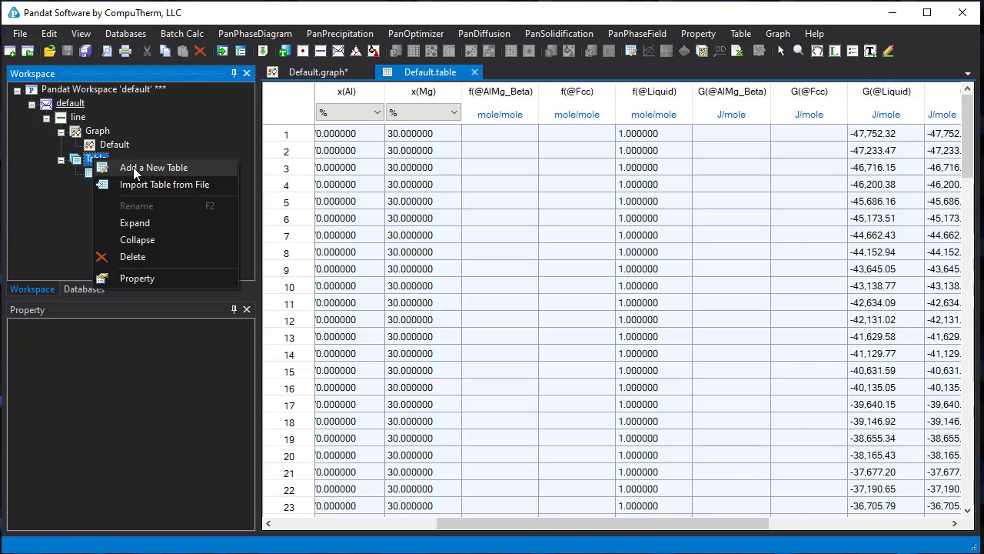
click(133, 167)
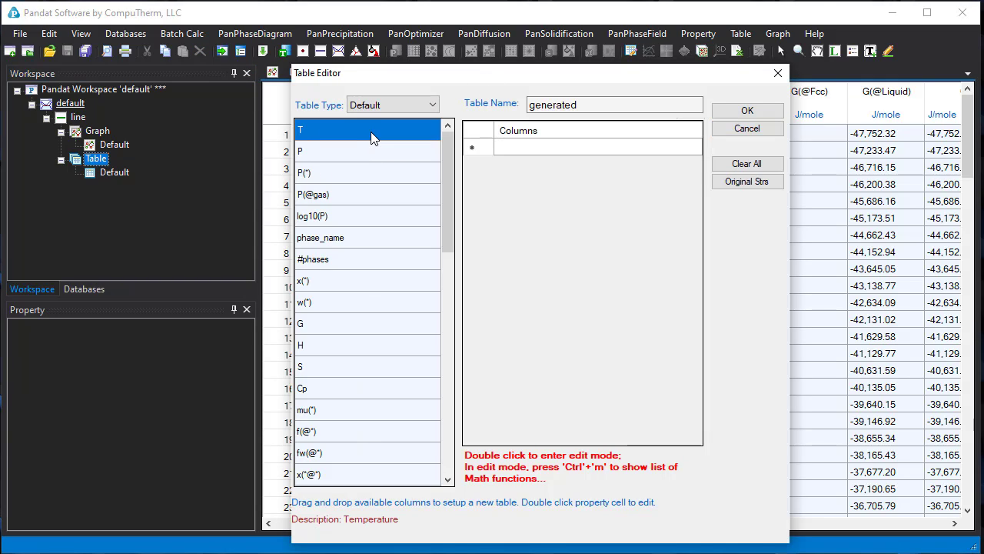
drag(371, 137, 511, 156)
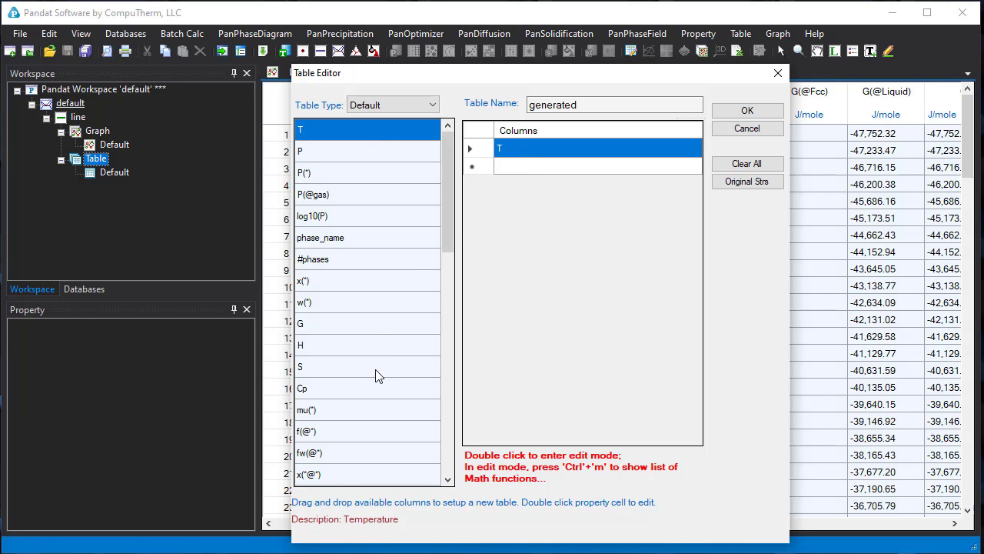
click(331, 477)
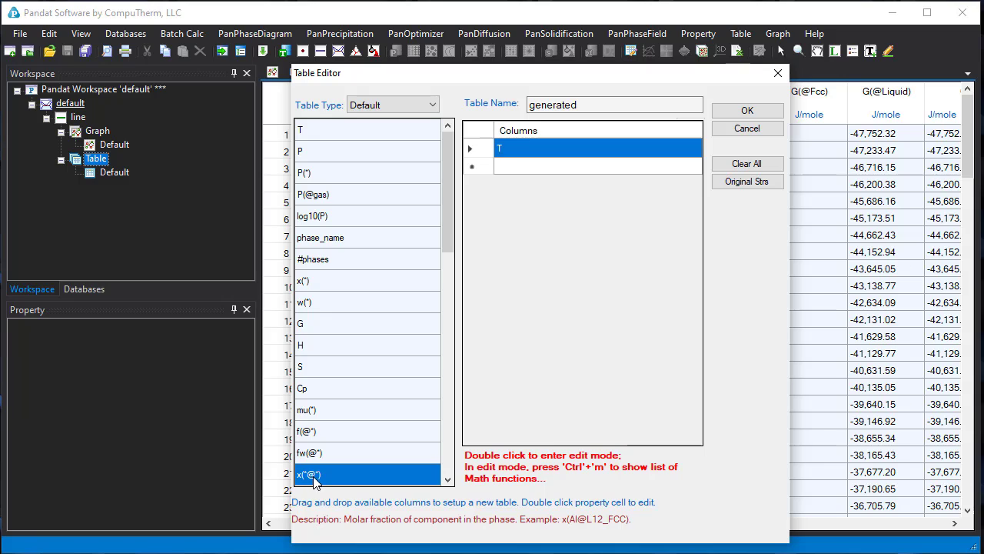
mouse_move(347, 472)
mouse_down()
mouse_move(494, 296)
mouse_move(523, 186)
mouse_up()
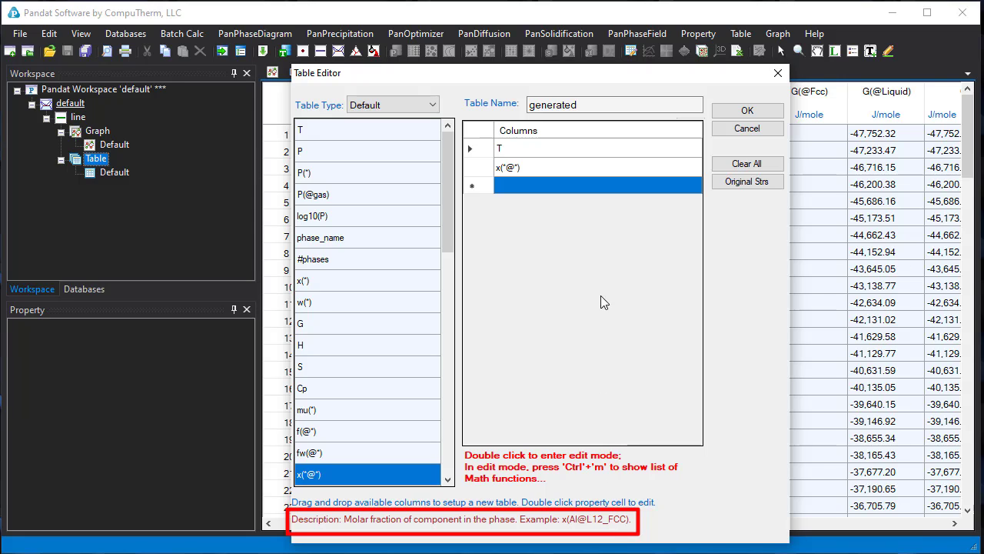
Step: Add a third column log(T) to the generated table
click(528, 192)
double_click(512, 182)
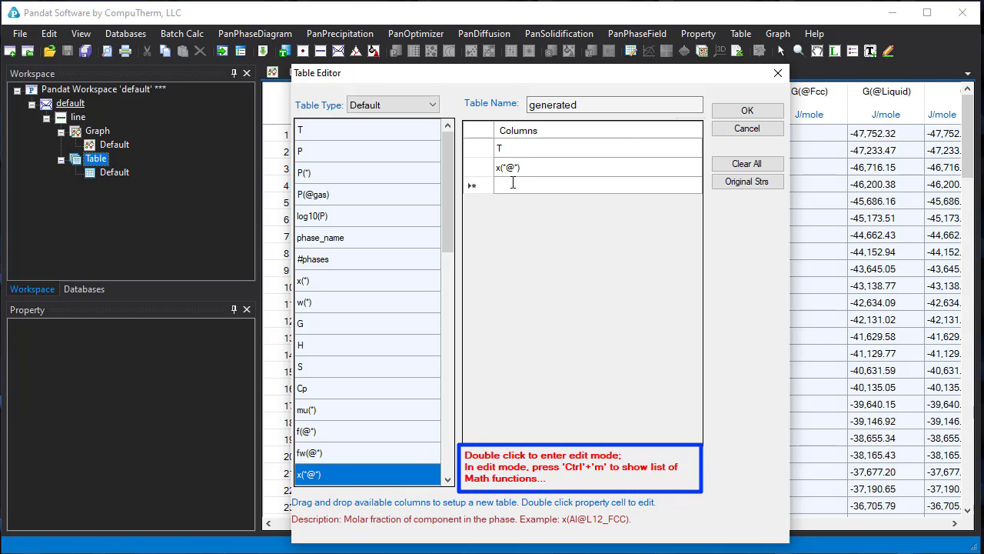
key(ctrl+m)
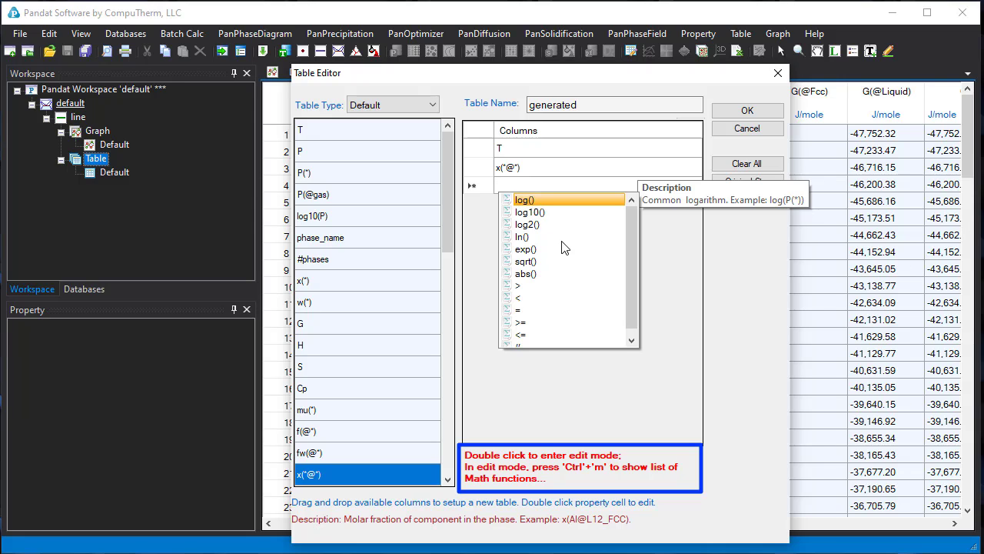
double_click(529, 202)
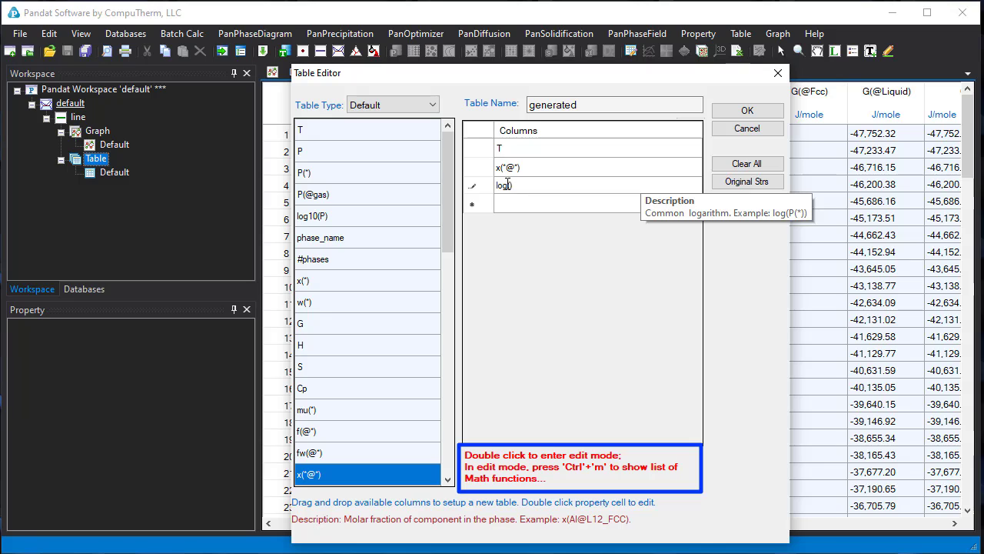
text(T)
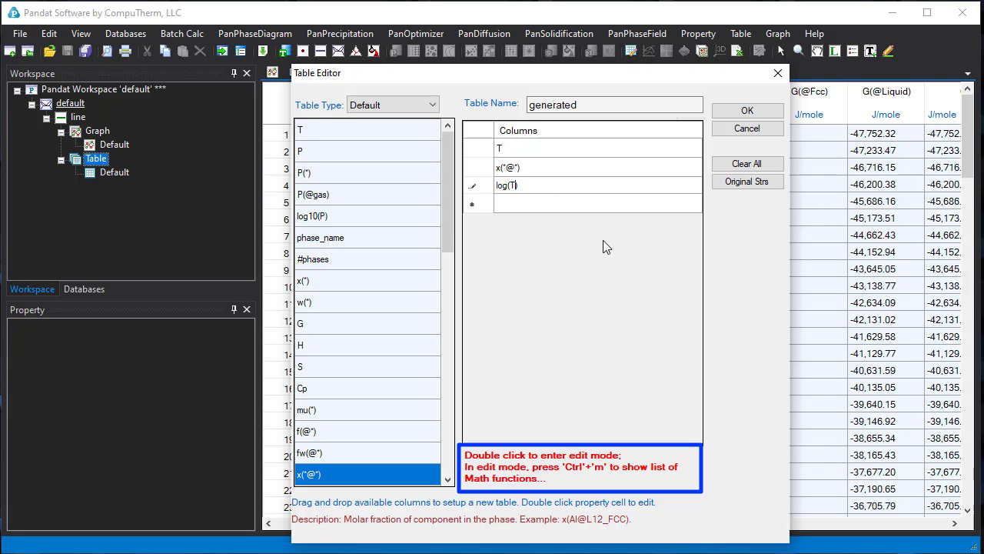
click(760, 113)
Step: Create the generated table and select log(T) plus the six Al/Mg phase-composition columns
click(758, 113)
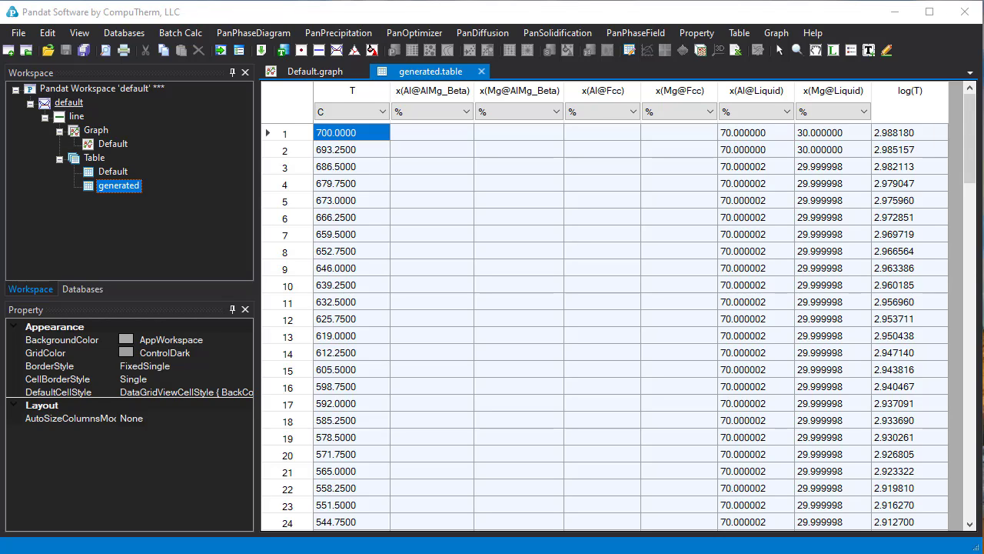
click(923, 88)
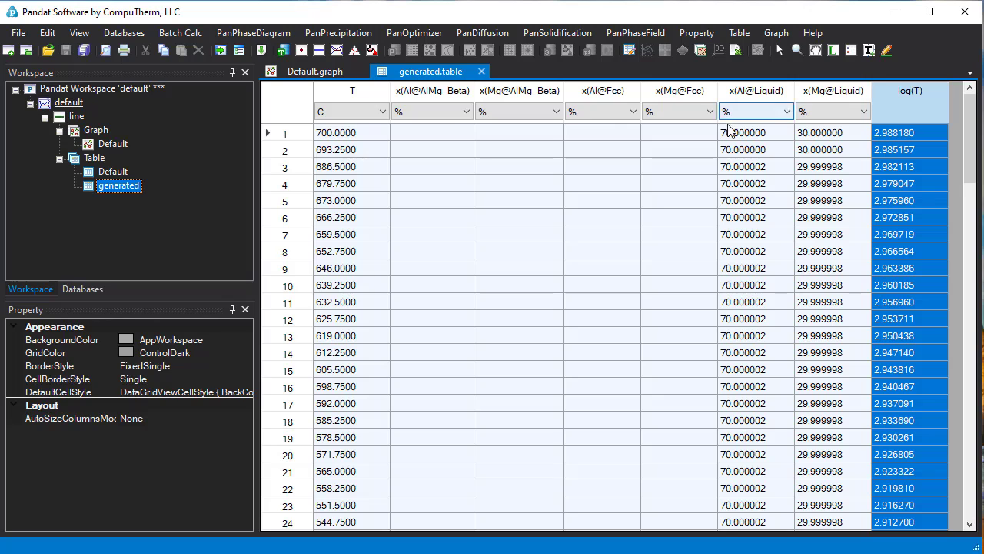
ctrl+click(432, 91)
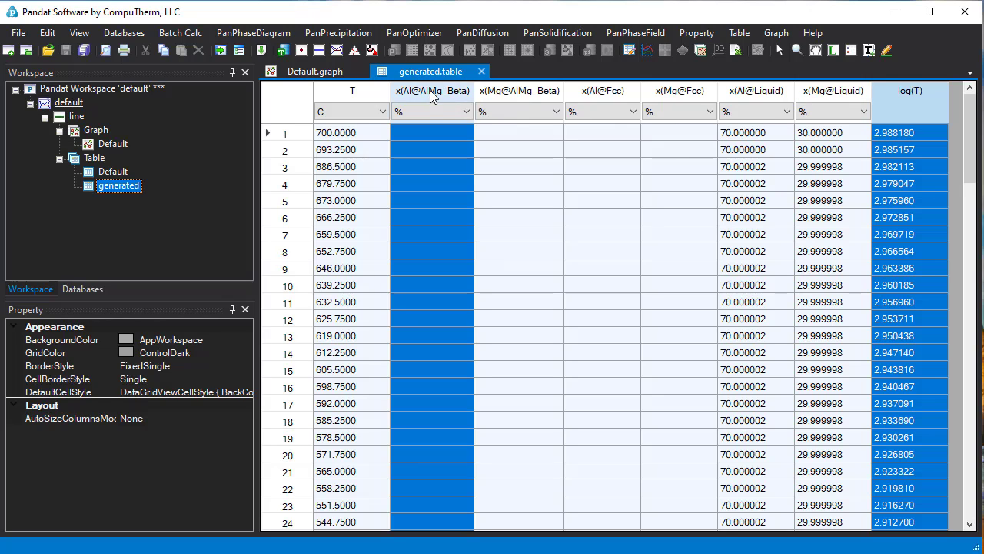
ctrl+click(514, 90)
ctrl+click(601, 91)
ctrl+click(677, 96)
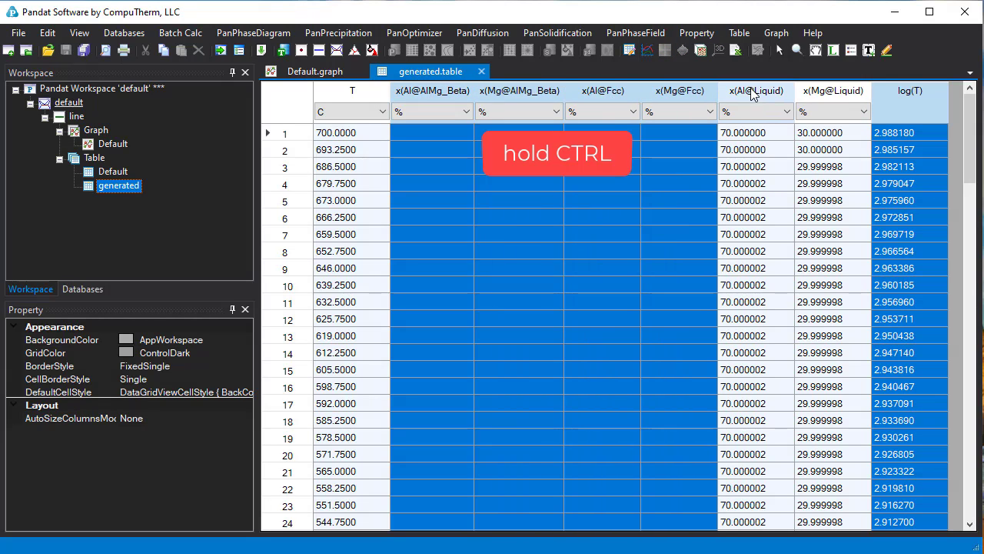
ctrl+click(756, 93)
ctrl+click(832, 92)
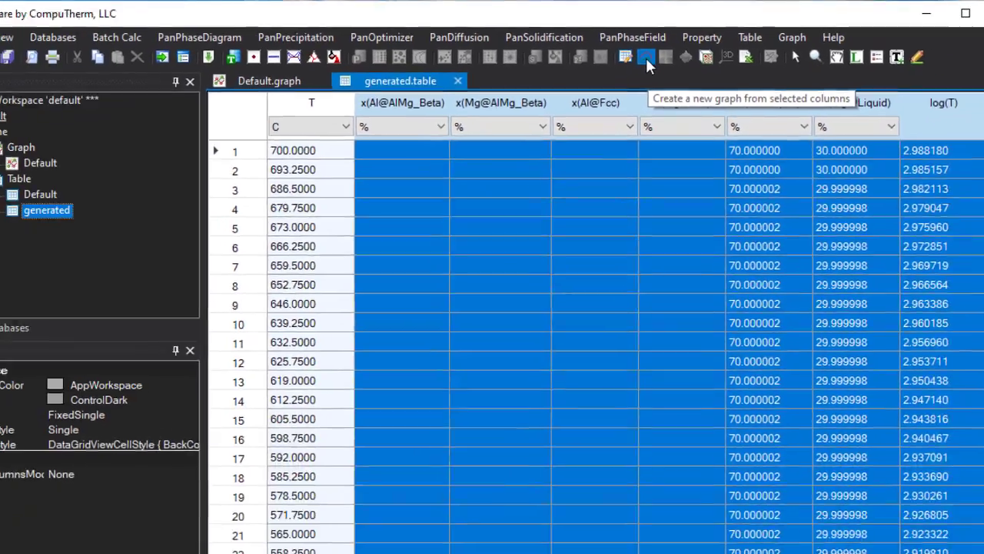
Step: Graph the six phase compositions against log(T), with the legend at middle right
click(642, 93)
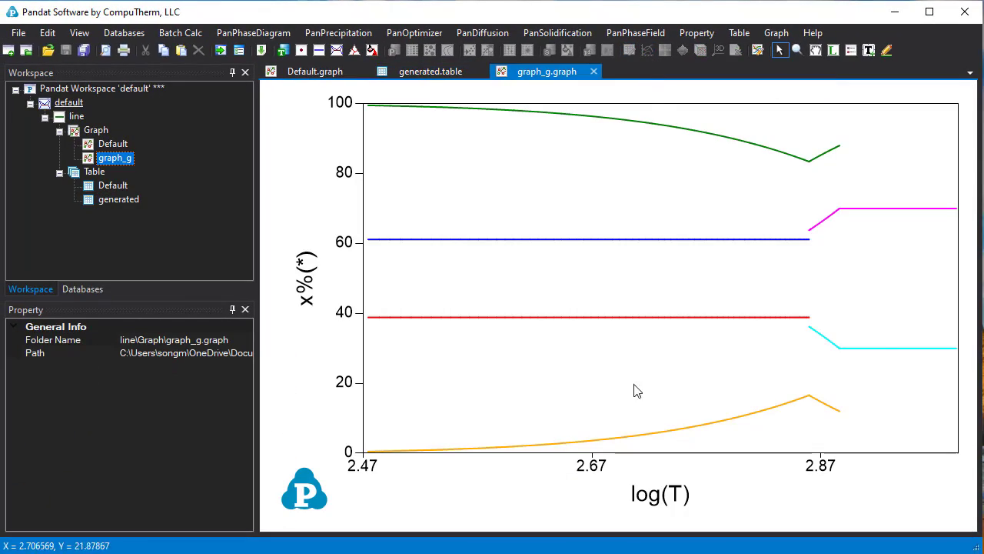
click(851, 50)
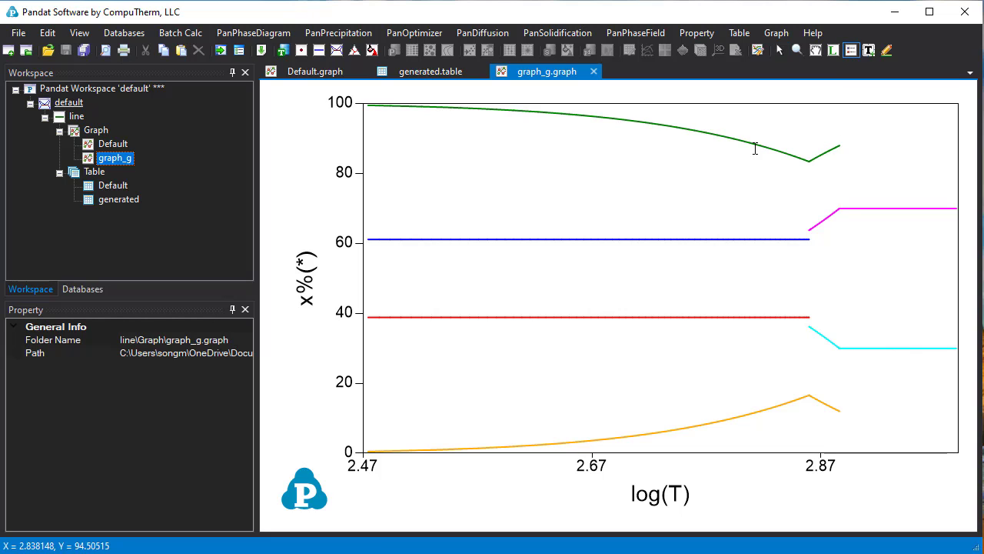
drag(759, 179, 875, 289)
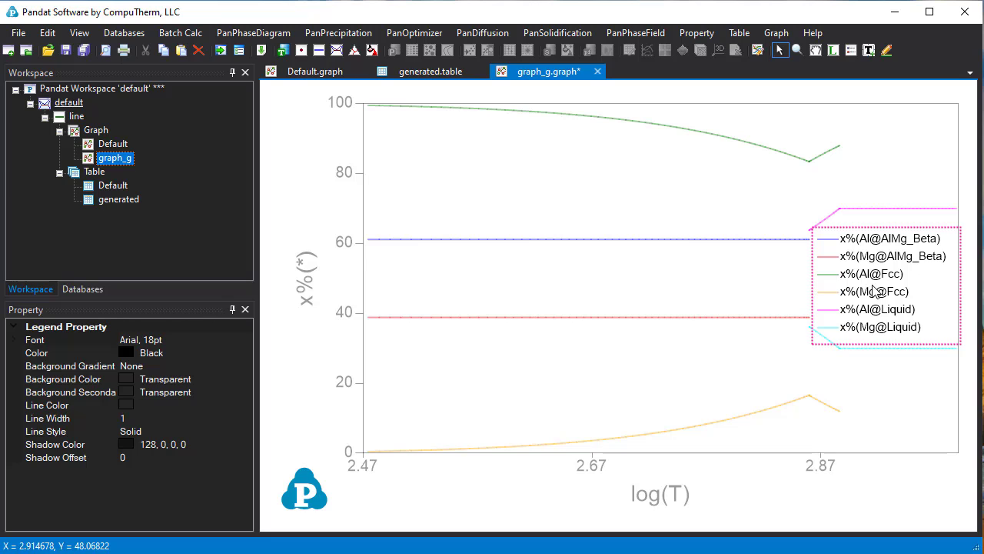
click(698, 304)
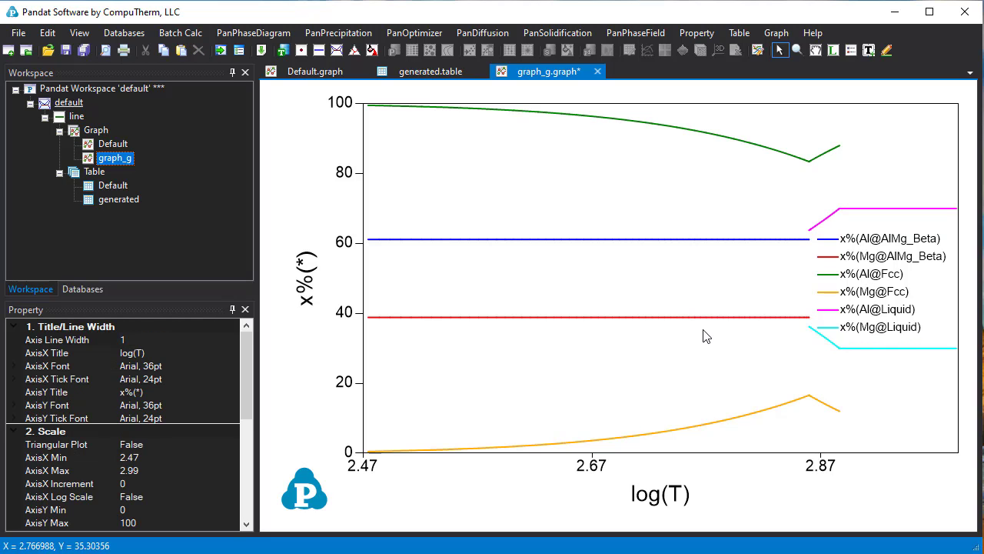